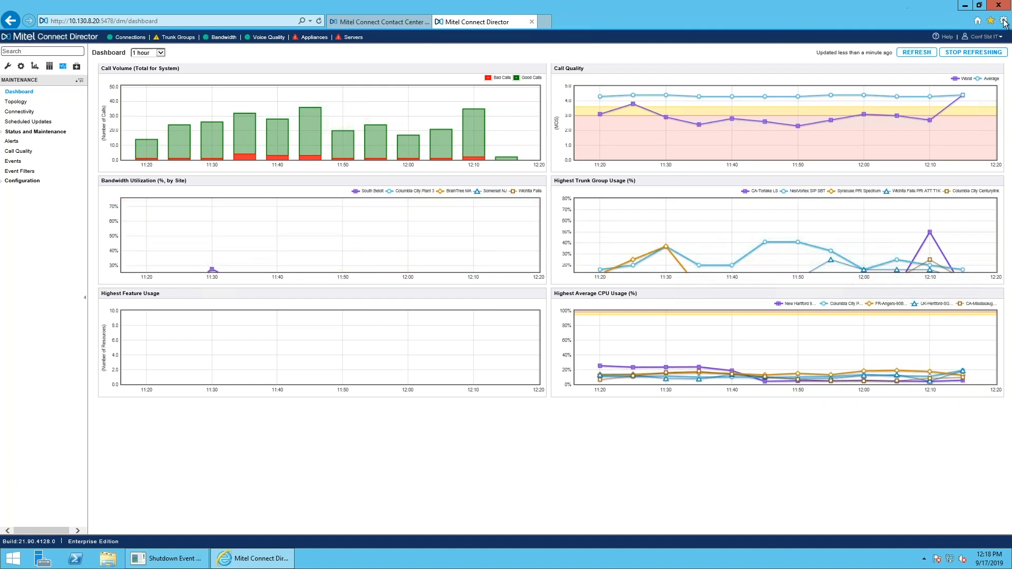
Step: Select IRN 82102502 in Contact Center Director, and open the Route Points list under call control in Mitel Connect Director
mouse_move(654, 4)
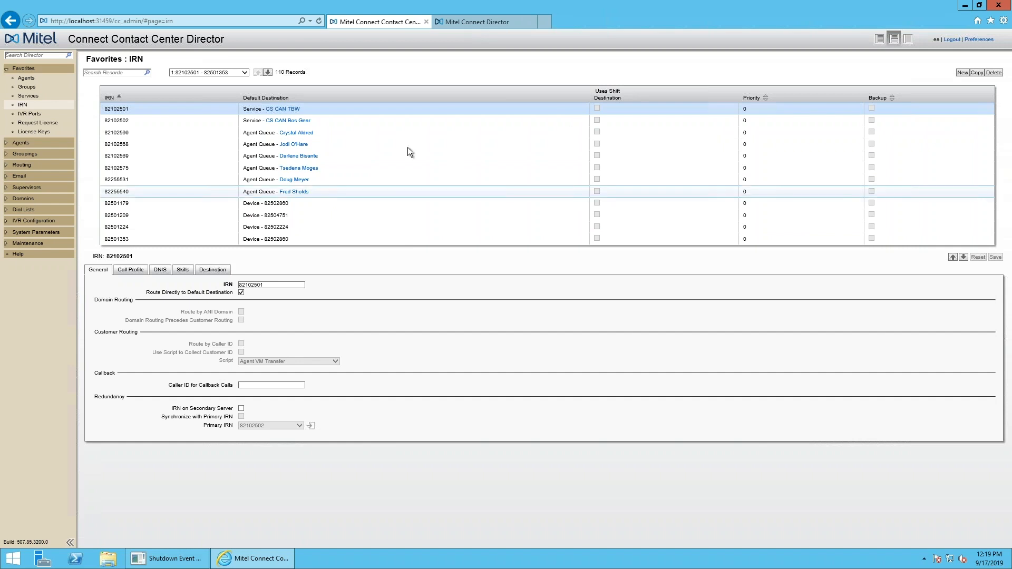
click(216, 121)
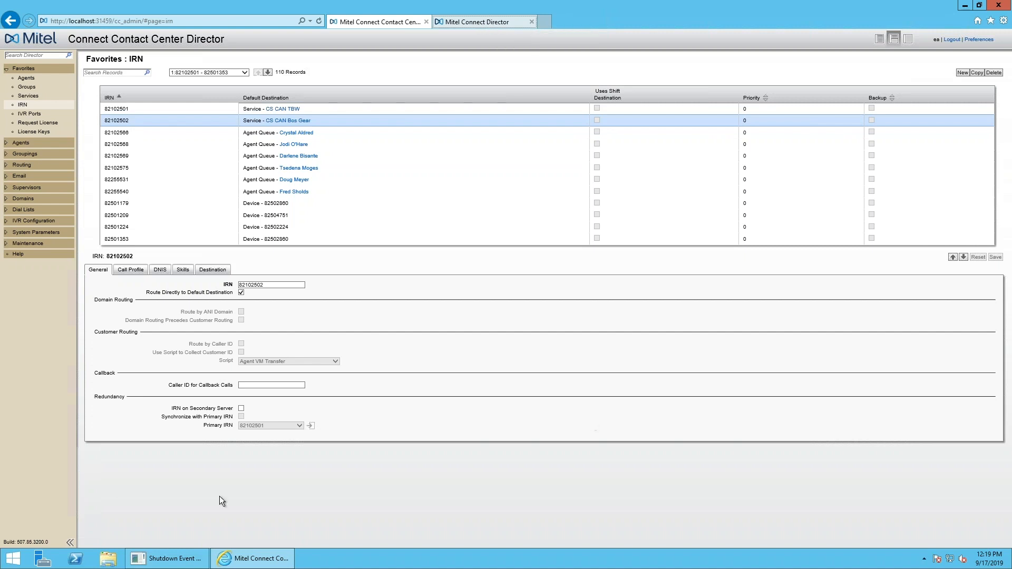
key(ctrl+Tab)
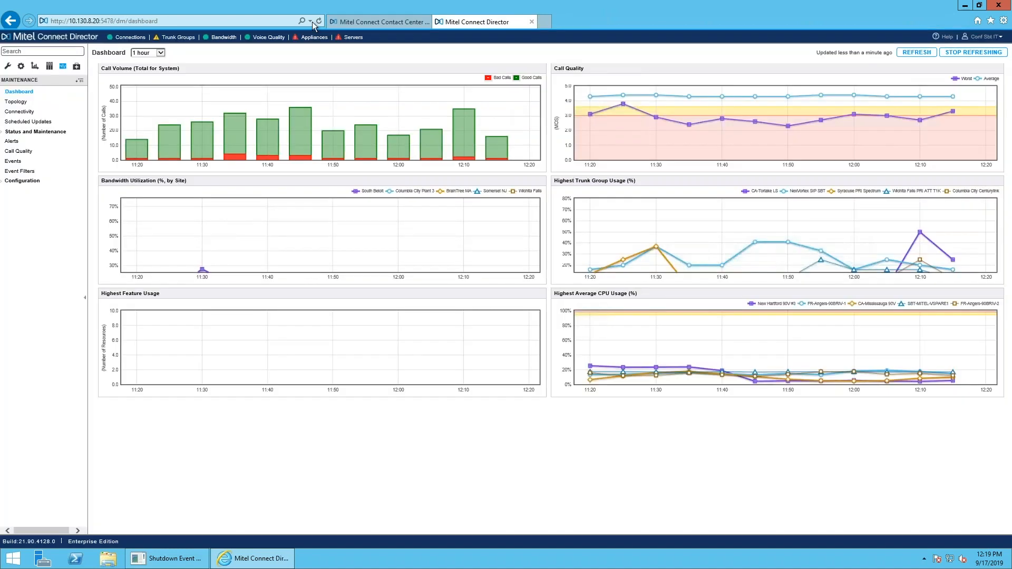
click(79, 68)
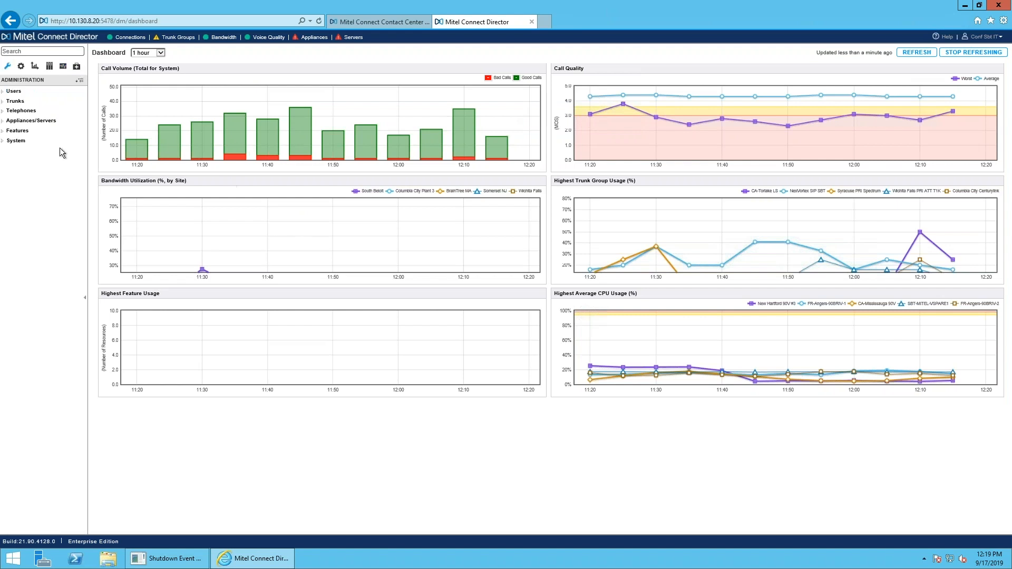
click(15, 132)
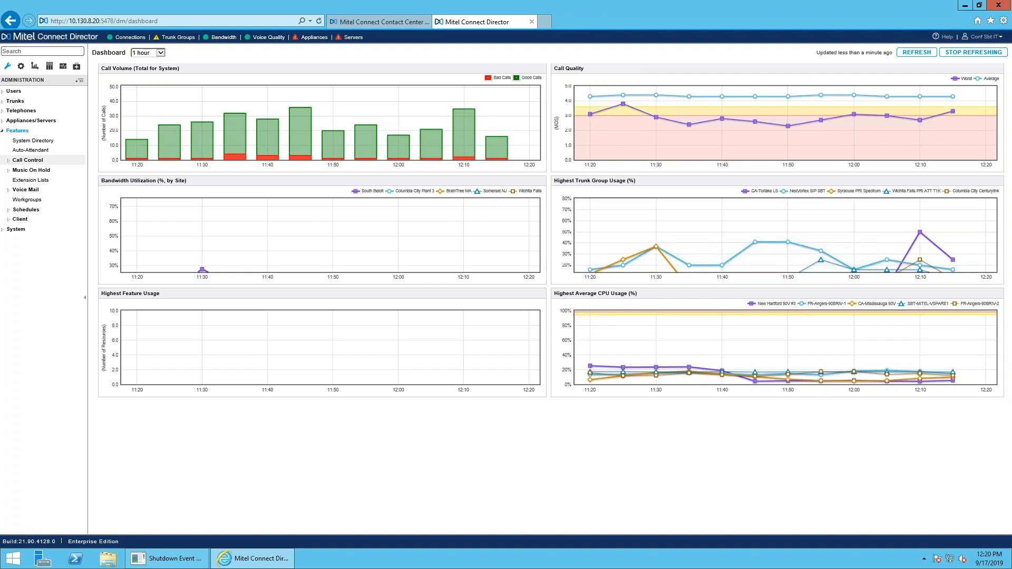
click(29, 160)
click(35, 221)
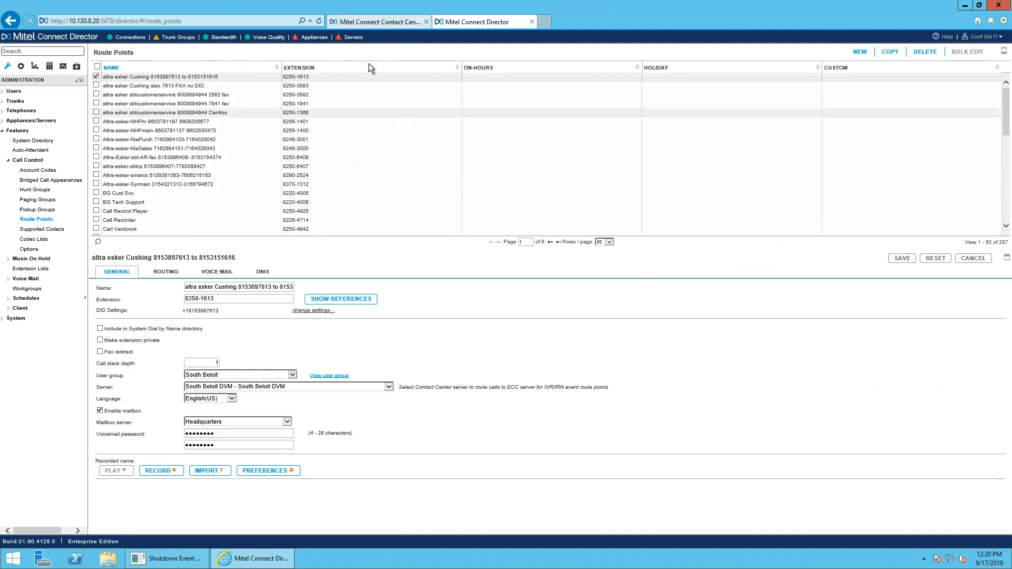
Step: Filter the route points by extension 8210-2502 to find the one matching the selected IRN
click(372, 21)
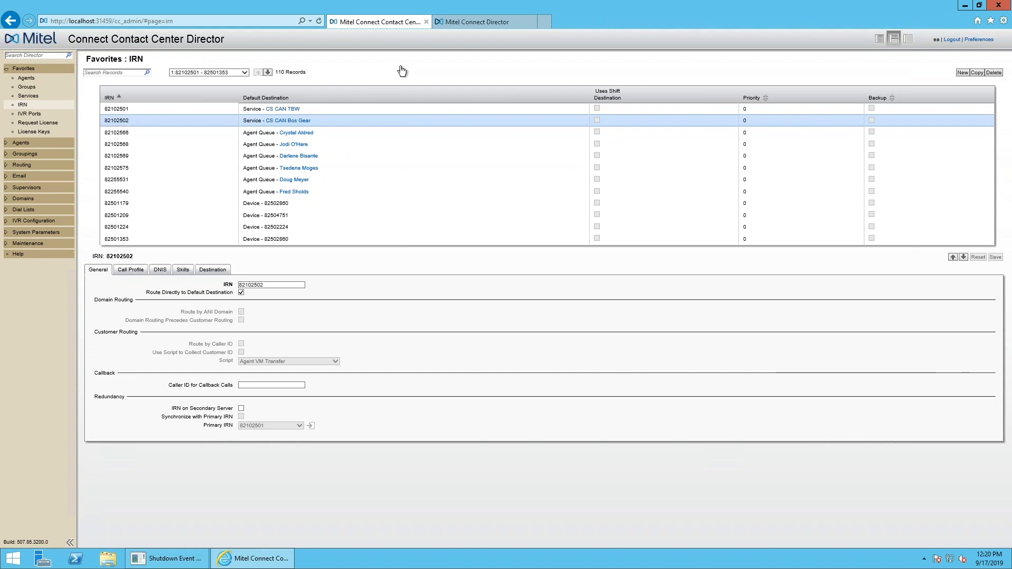
click(475, 23)
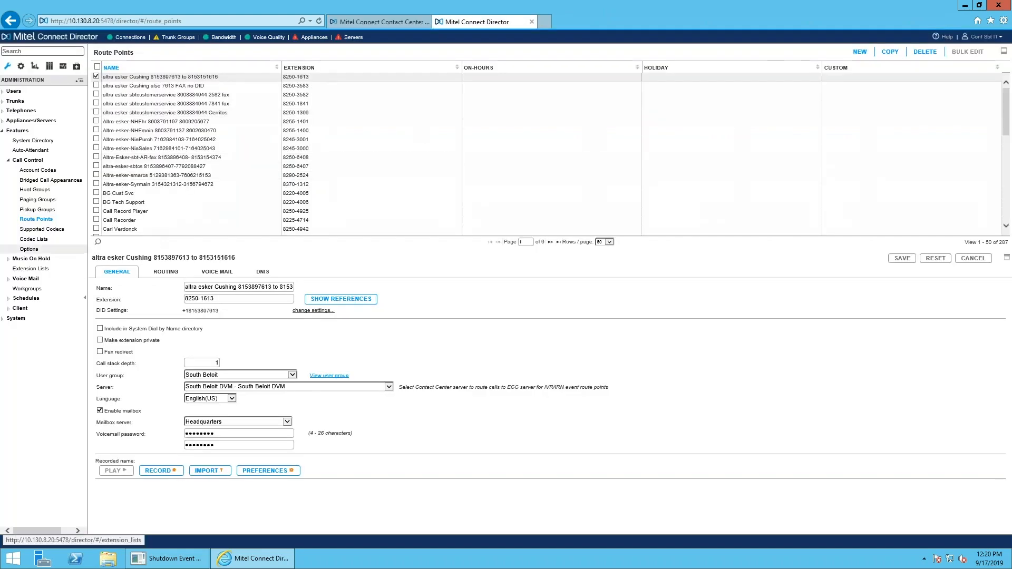
click(97, 242)
click(295, 77)
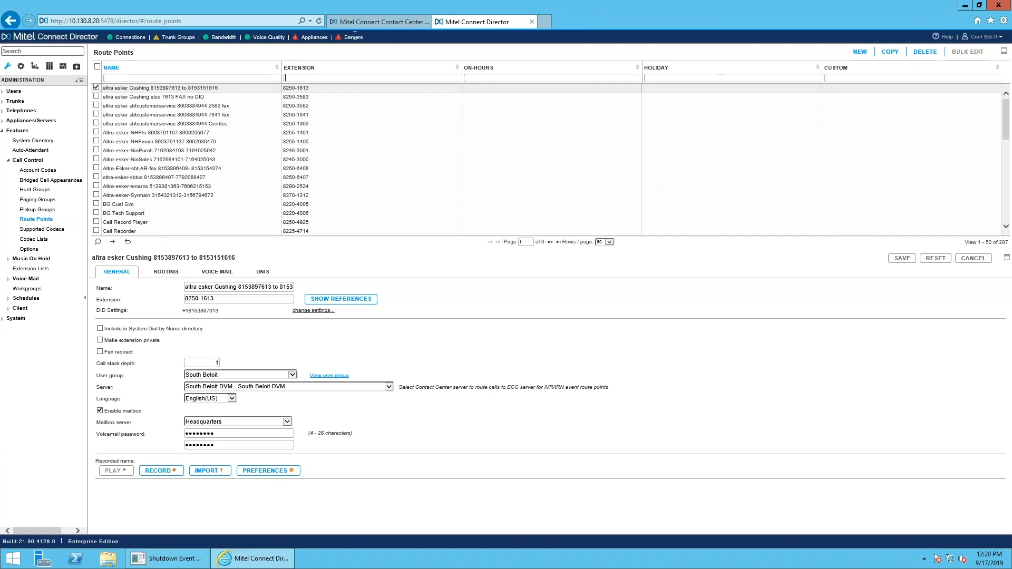
click(380, 21)
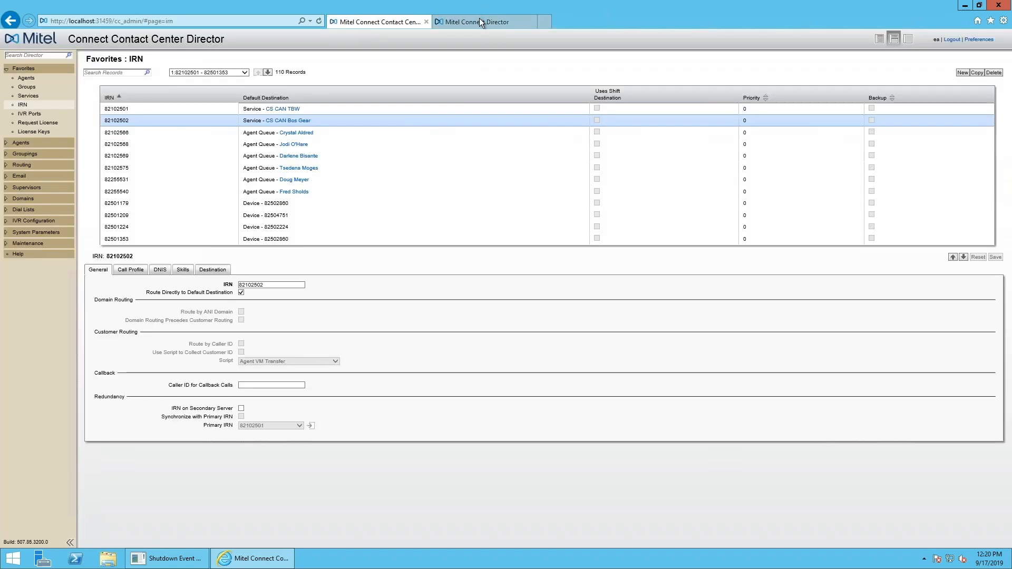
click(477, 22)
text(8210-2502)
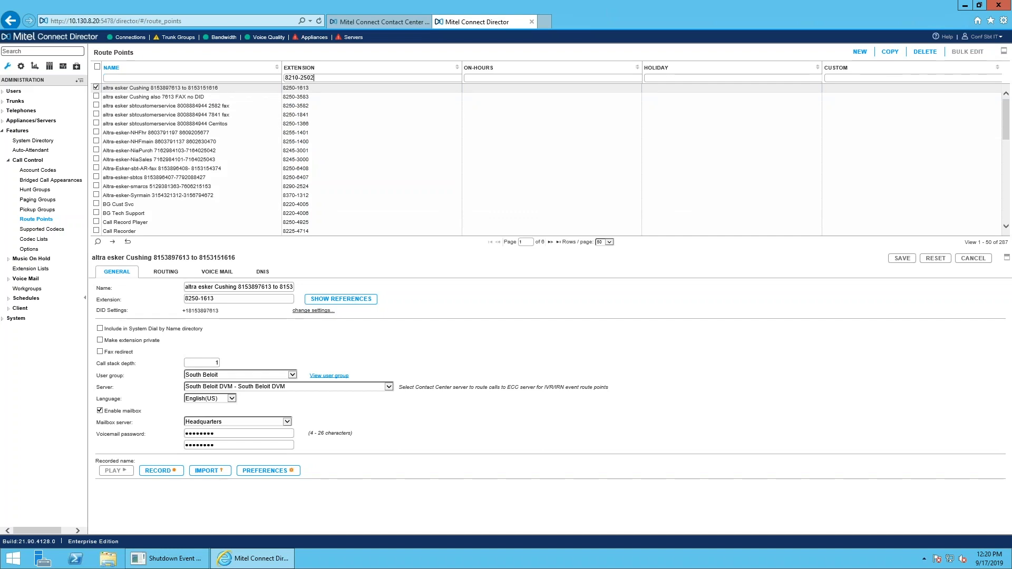
key(Return)
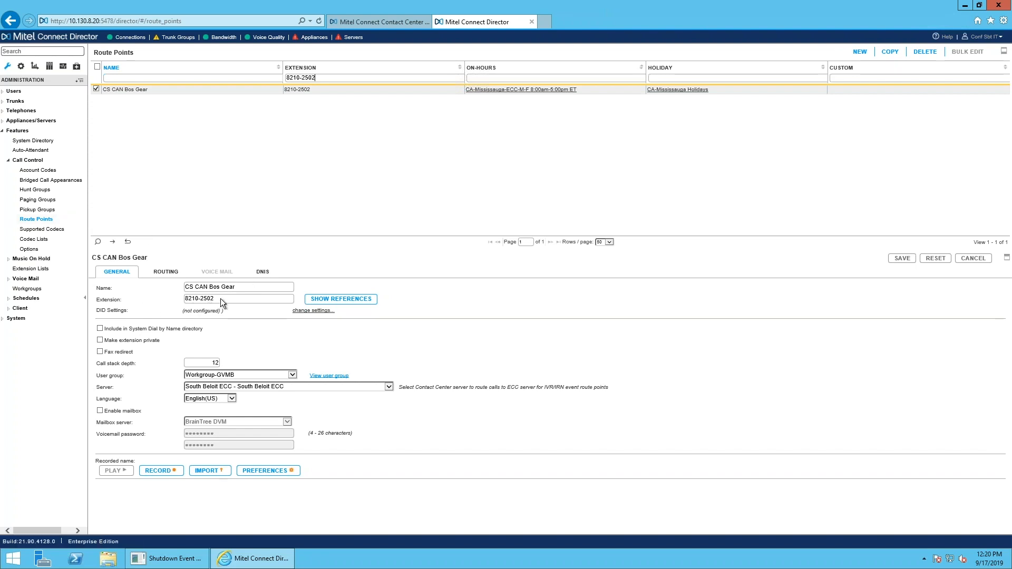
Step: Review the extension and server assignment of the CS CAN Bos Gear route point
drag(221, 298, 181, 302)
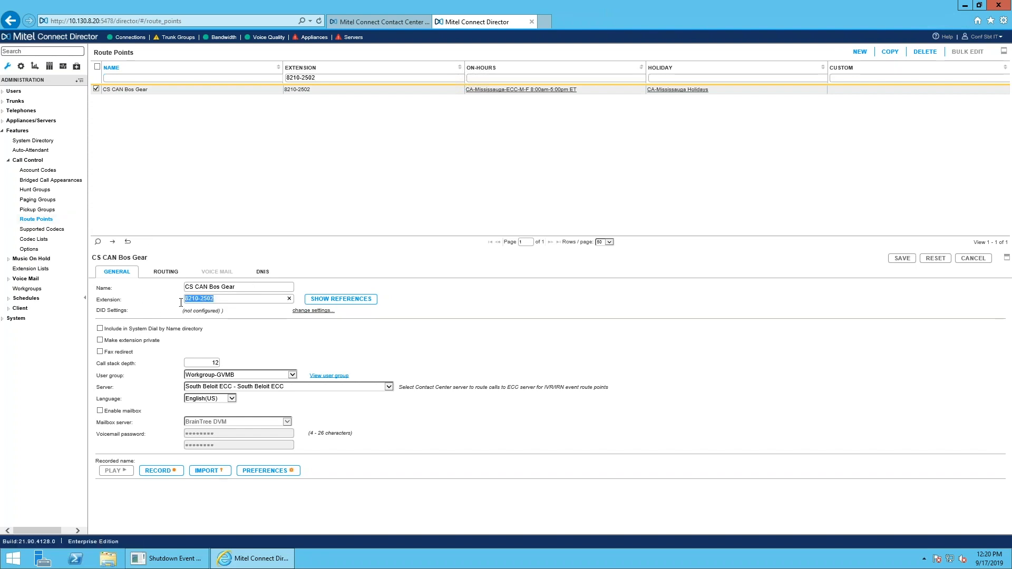
click(293, 350)
drag(117, 391, 99, 390)
drag(219, 298, 165, 303)
Step: Return to Contact Center Director, review the IRN's DNIS and number, and open its destination service CS CAN Bos Gear
click(384, 19)
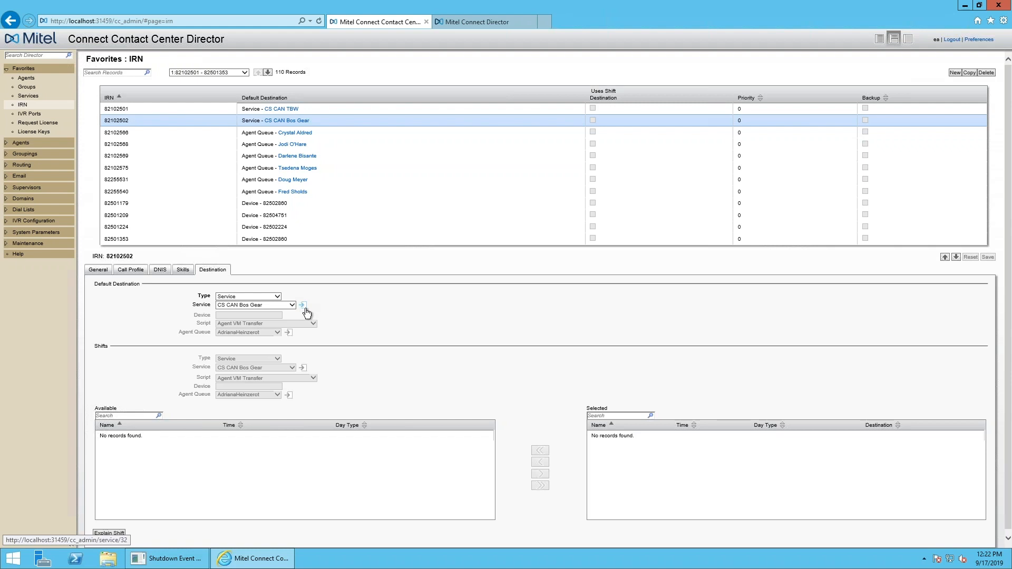
click(159, 271)
drag(285, 285, 235, 285)
click(302, 304)
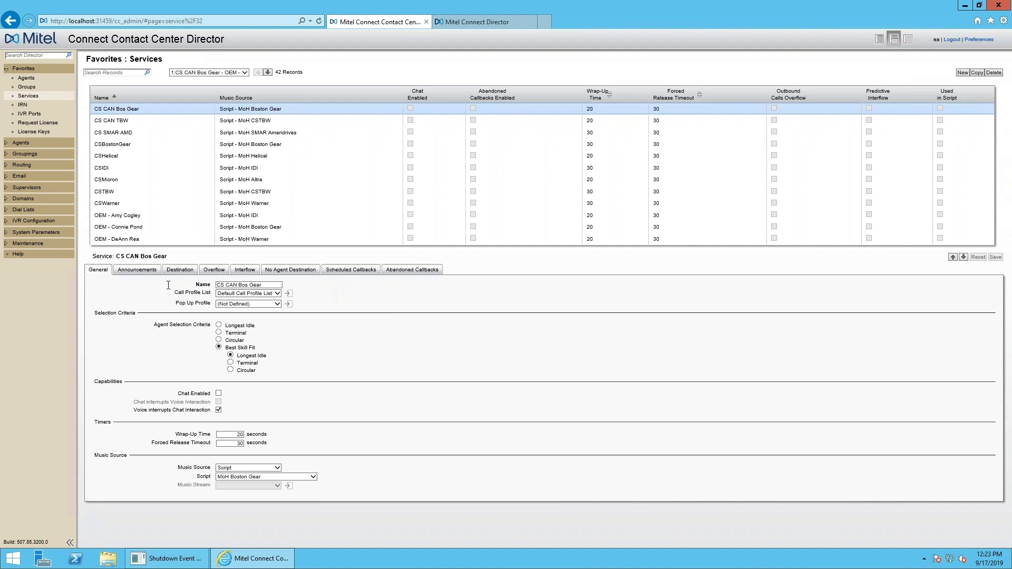
Step: Review the CS CAN Bos Gear service's name, agent selection criteria, announcement timing and destination settings
drag(266, 285, 207, 284)
click(231, 355)
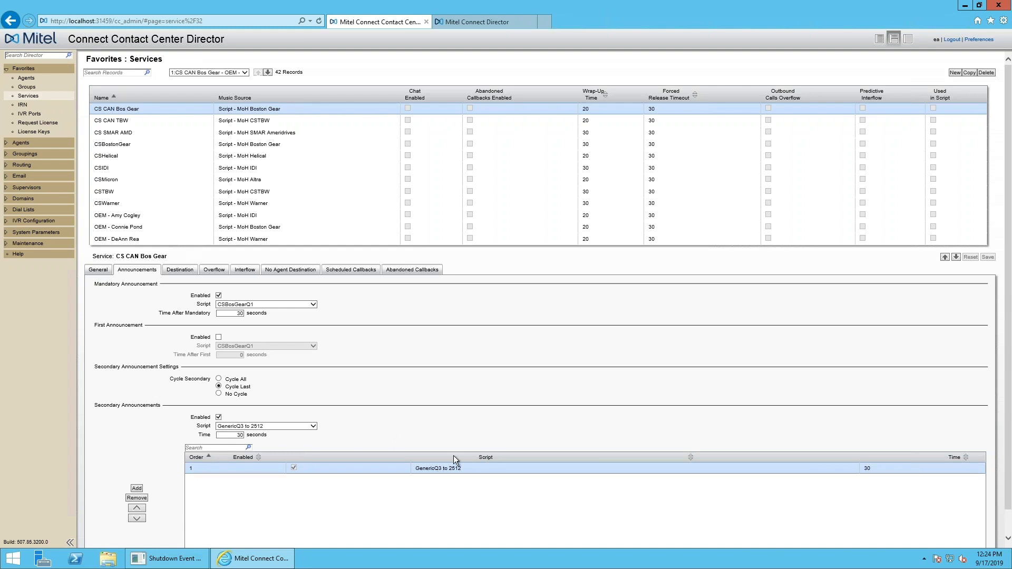
click(236, 437)
click(186, 271)
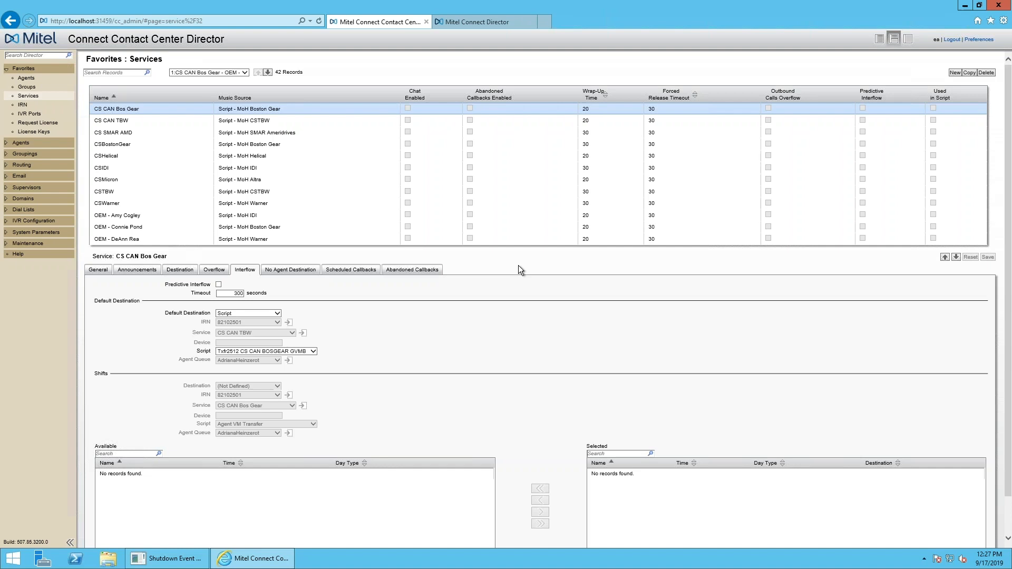
Step: Try setting the service's interflow default destination to Device 4000, and discard the unsaved change
click(273, 314)
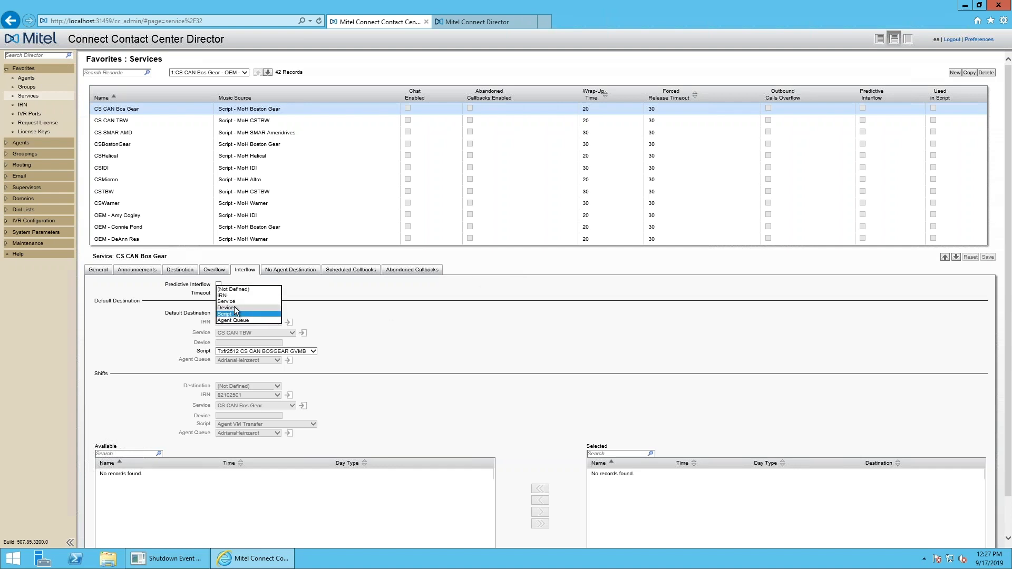
click(375, 324)
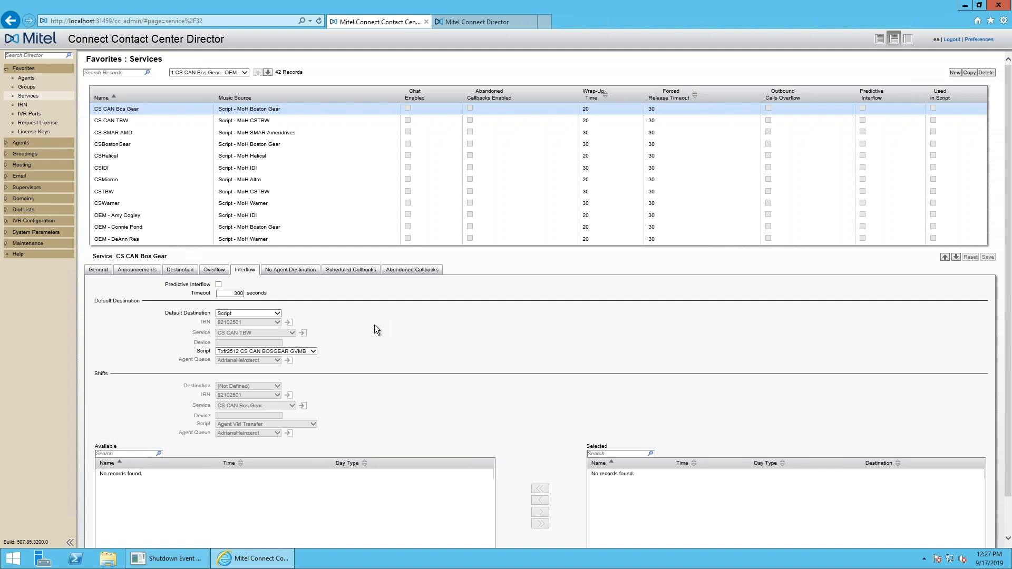
click(264, 313)
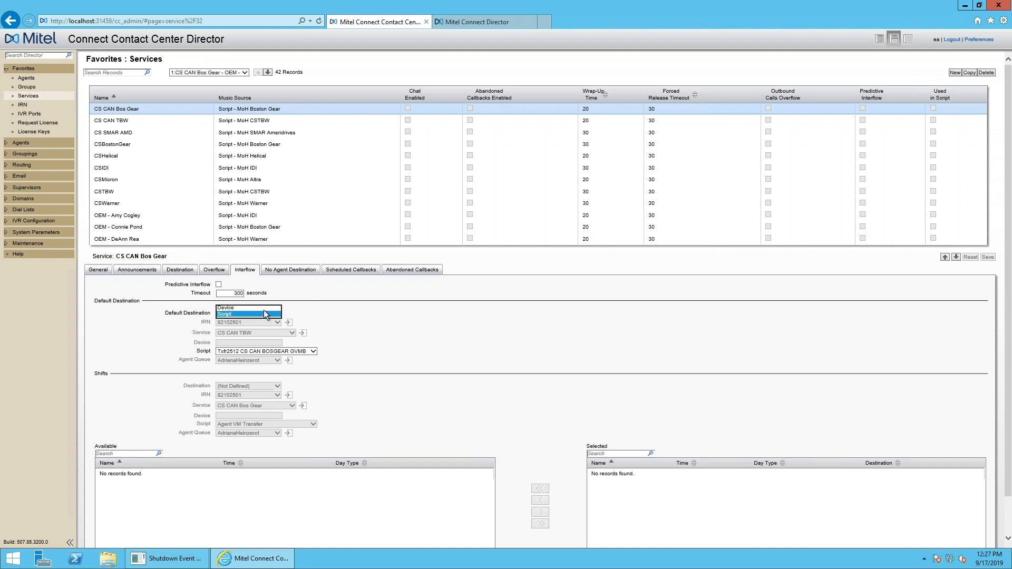
click(237, 314)
click(270, 314)
click(222, 307)
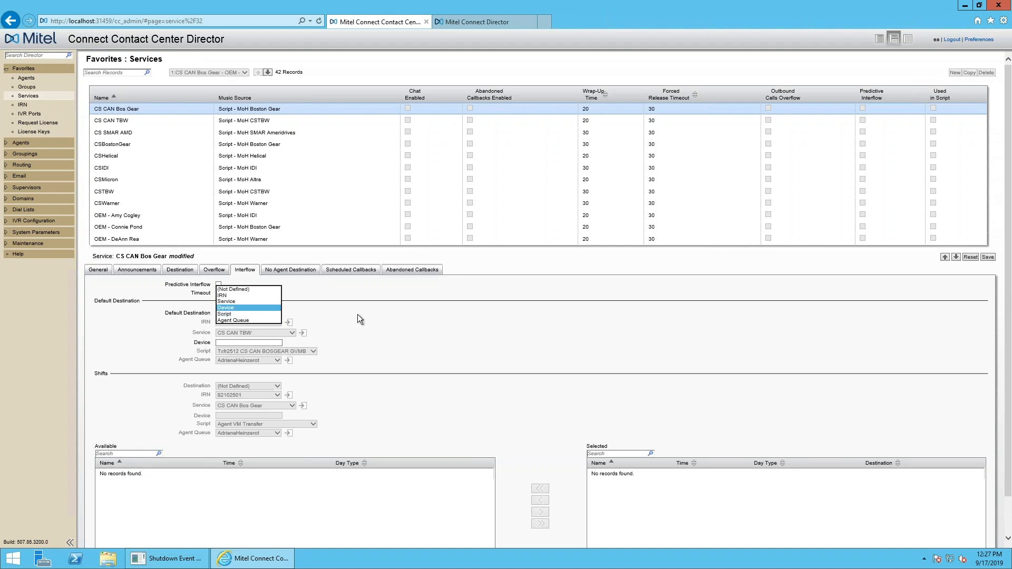
click(271, 343)
text(4000)
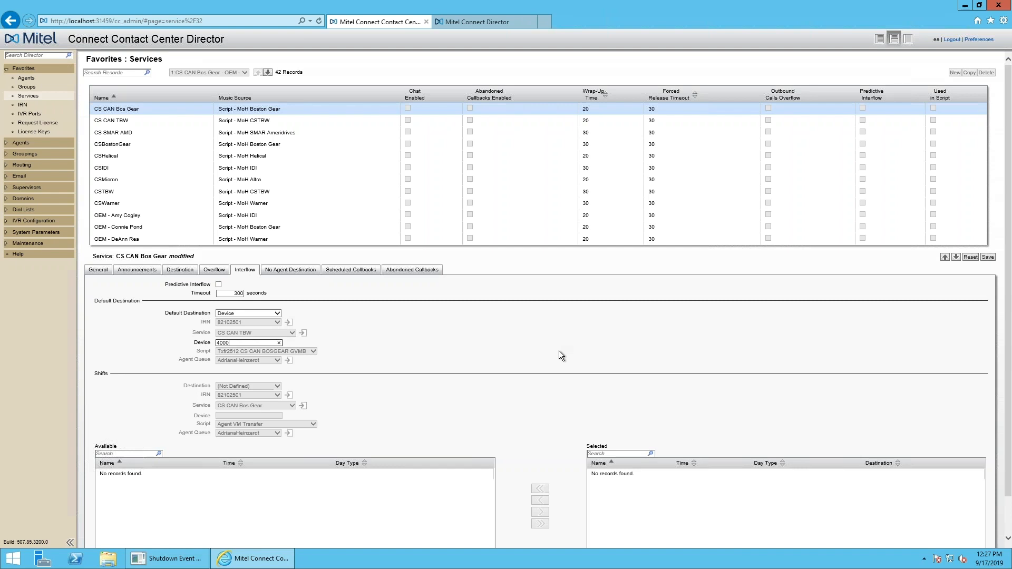
click(968, 258)
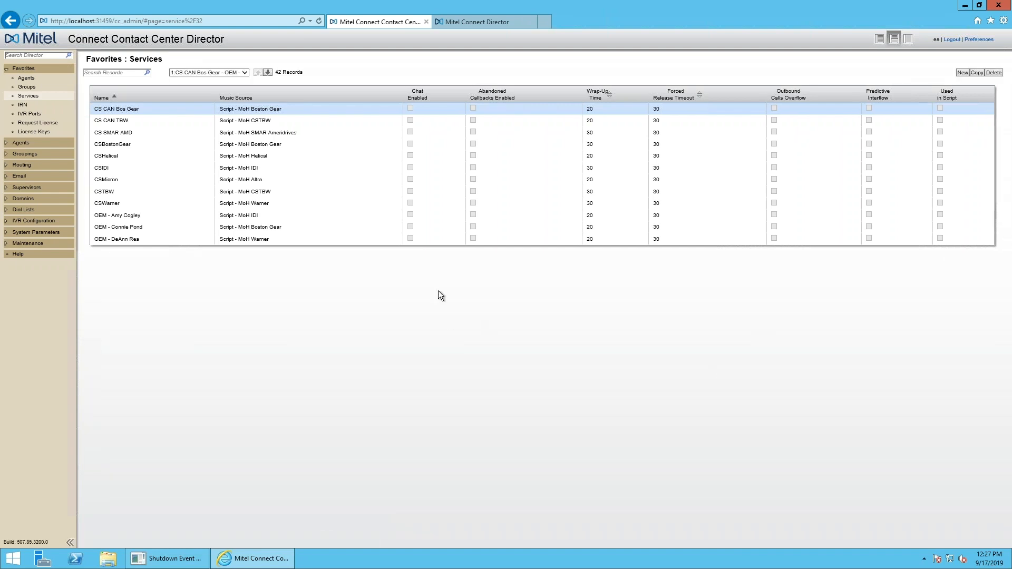
Step: Review the service's no-agent and default destinations, and open its destination group CS Can BosGear
click(288, 272)
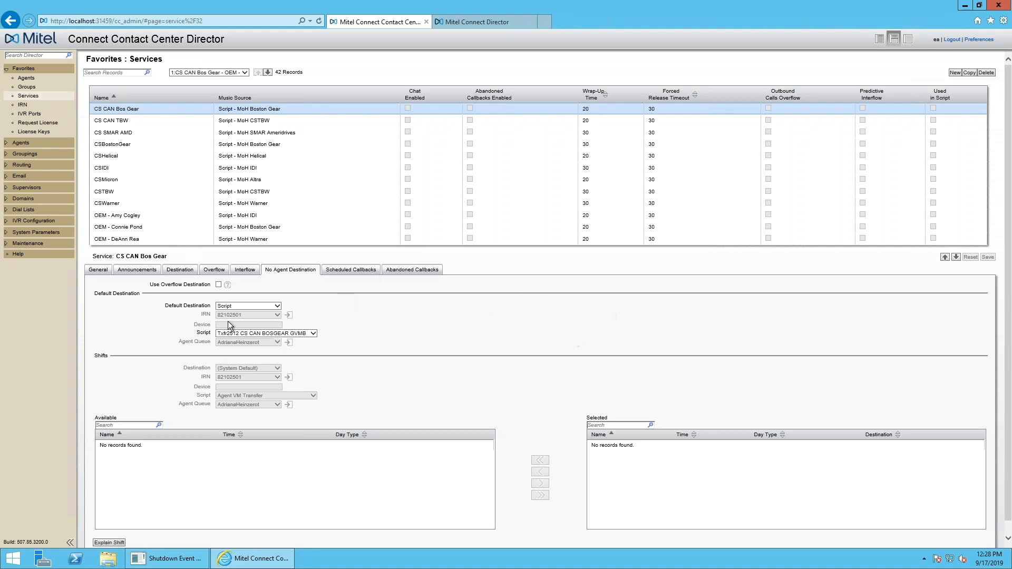
click(180, 270)
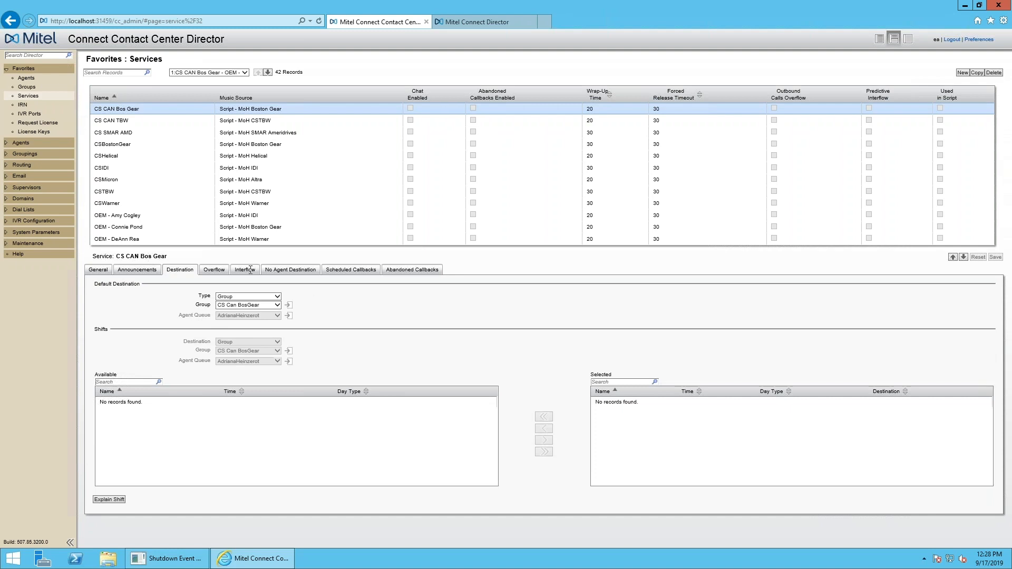
click(290, 306)
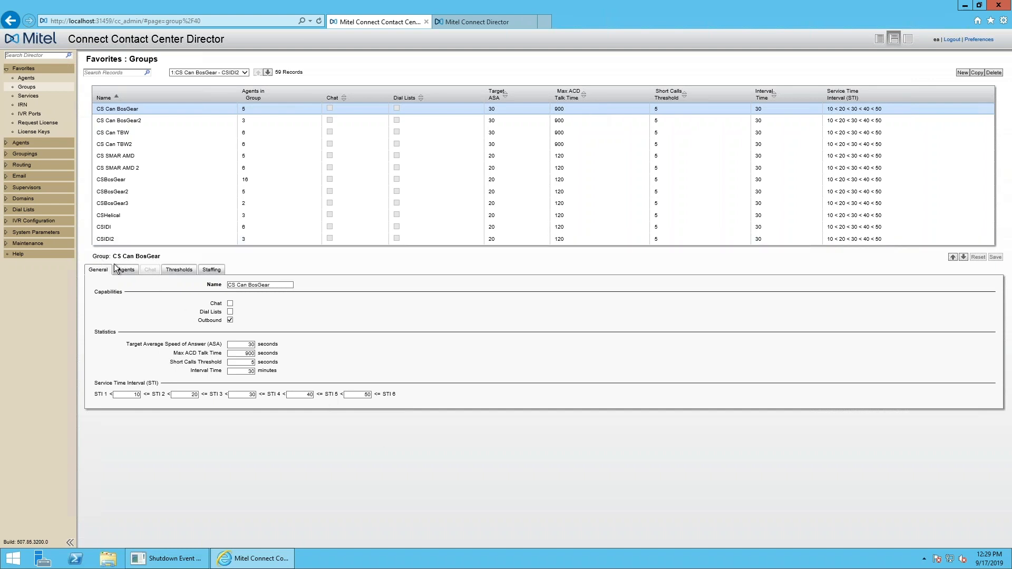
Step: Review the CS Can BosGear group's name and its available and selected agents
drag(277, 284, 214, 293)
click(126, 270)
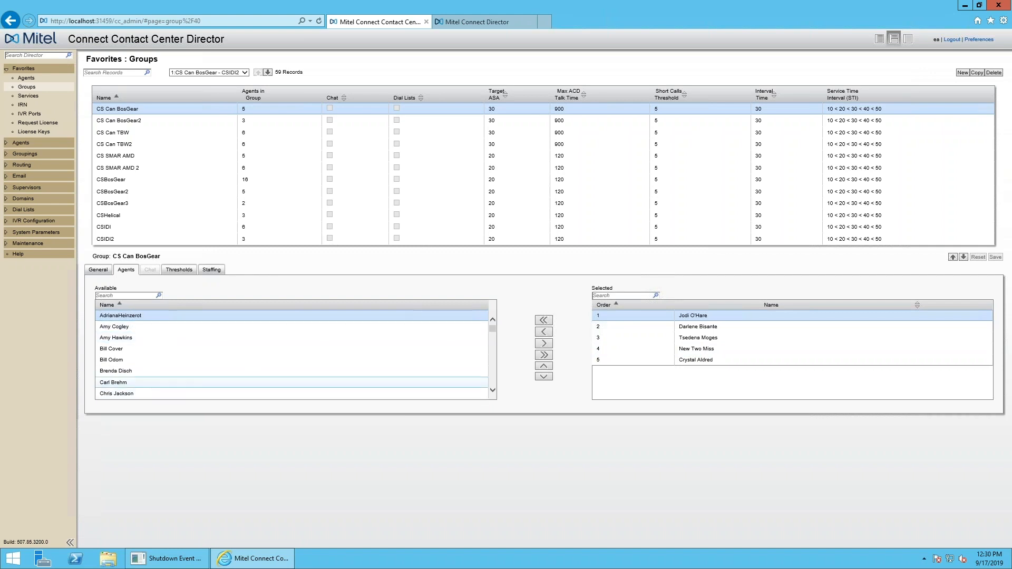
click(158, 359)
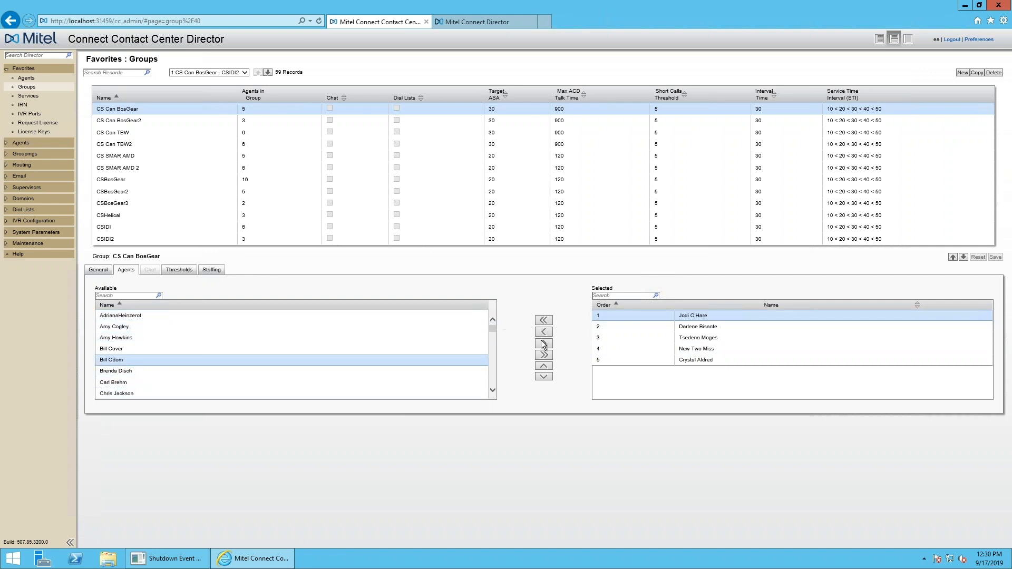
click(132, 296)
Step: Examine the group's yellow and red state thresholds, particularly the ACD Ring State values
click(185, 271)
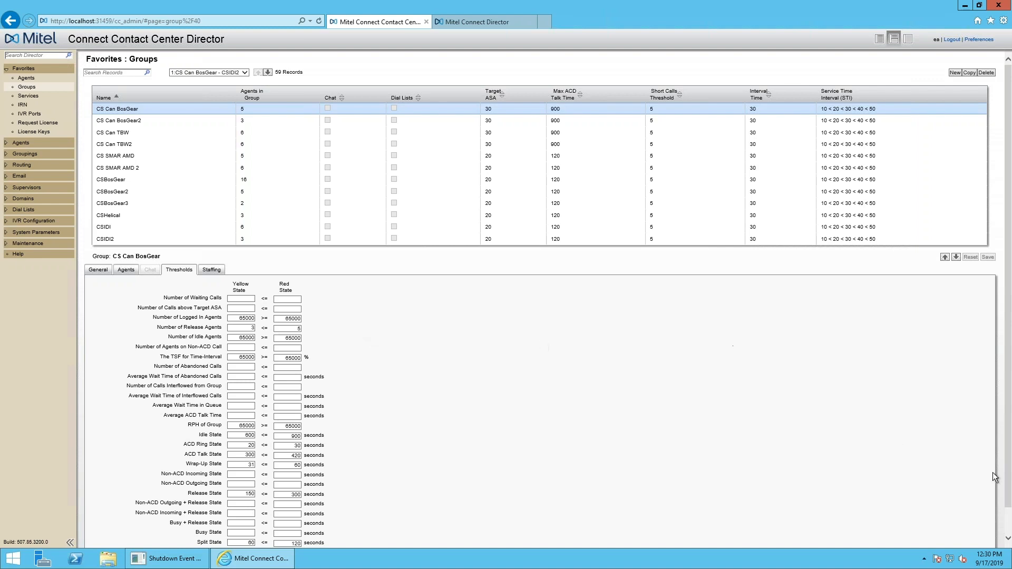
scroll(384, 348, down, 2)
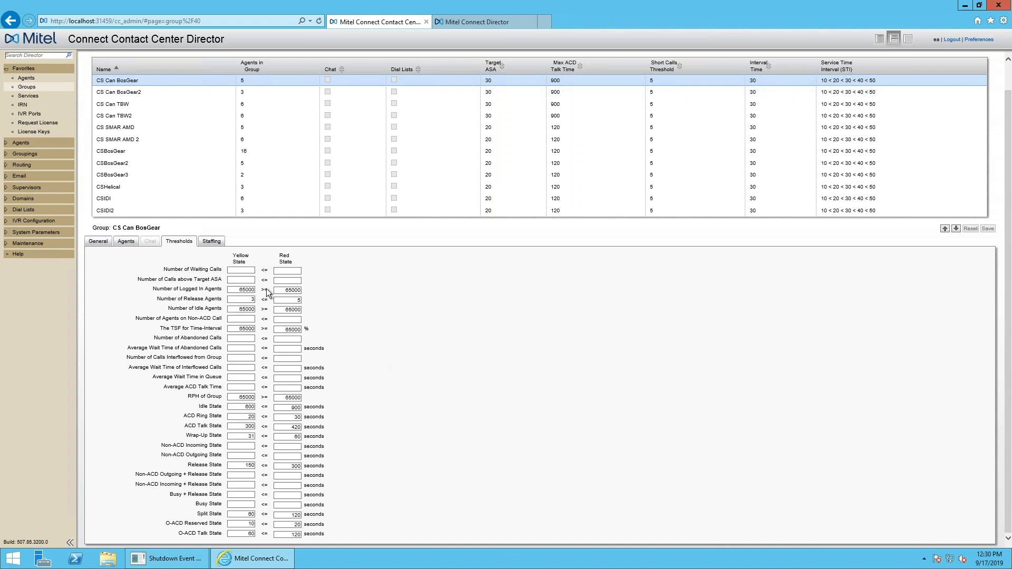
double_click(250, 416)
click(246, 418)
click(289, 418)
key(ctrl+a)
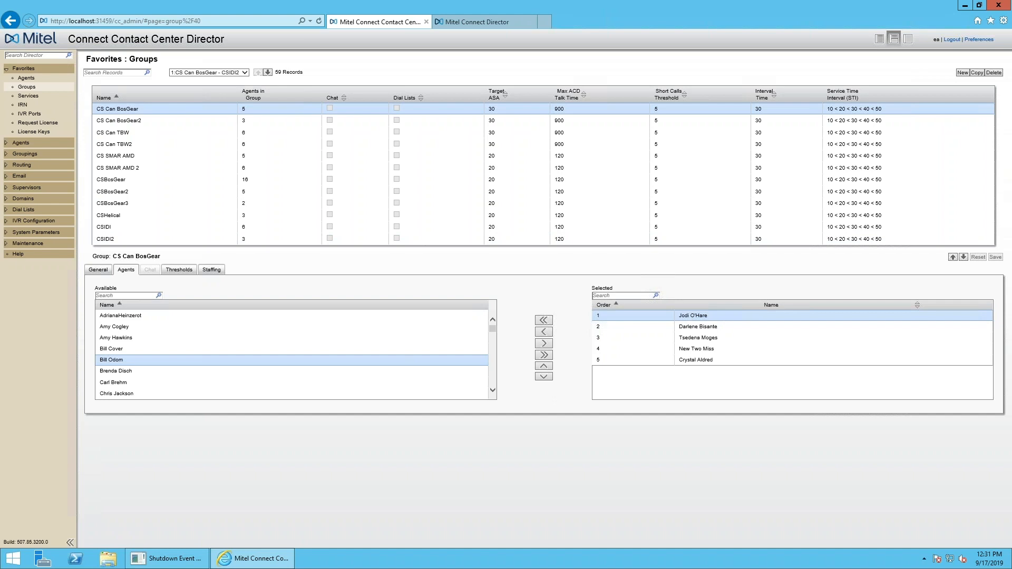
Step: Search the Agents list by the first name of the group's first selected agent
click(26, 78)
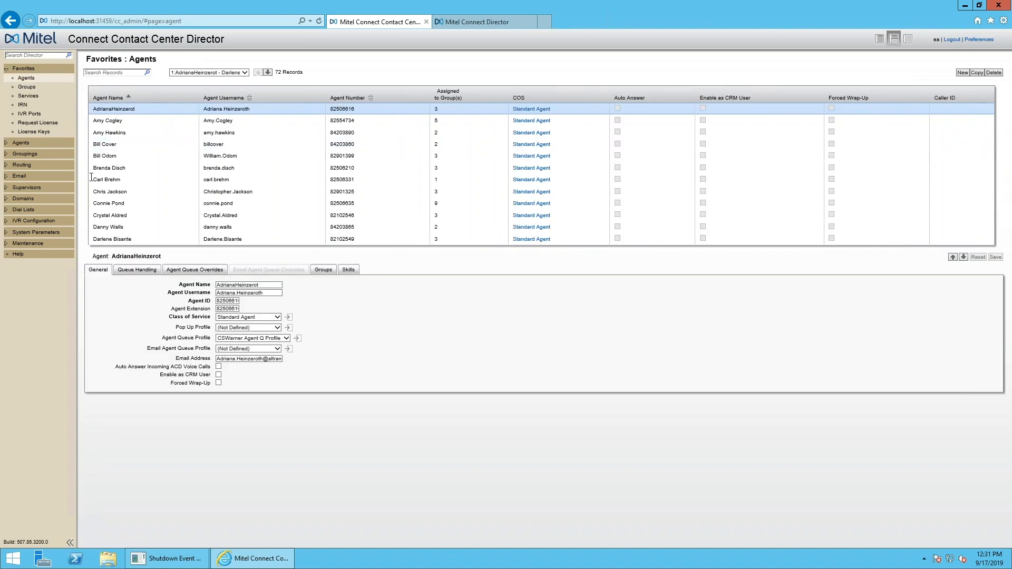
click(113, 73)
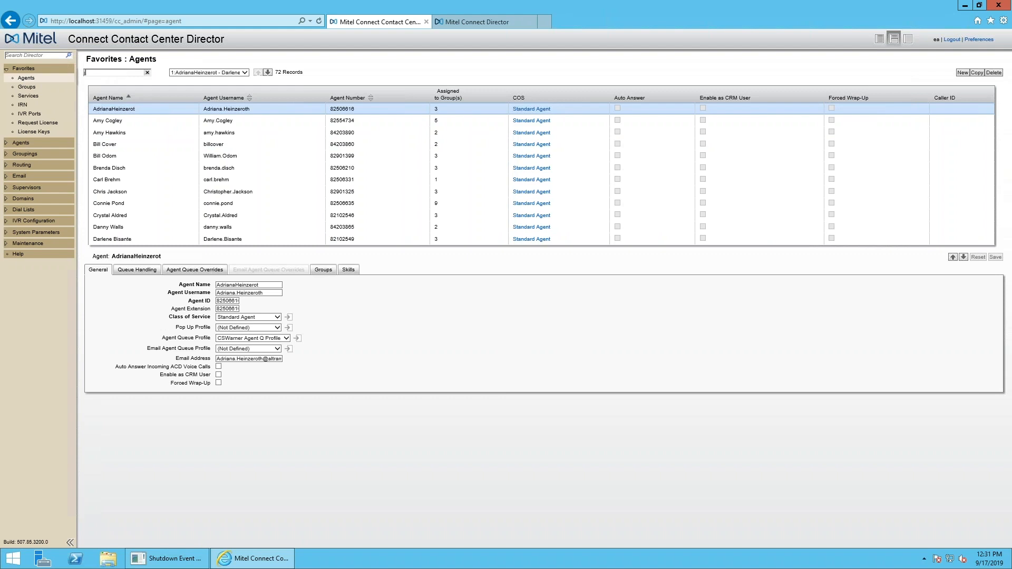
text(jodi)
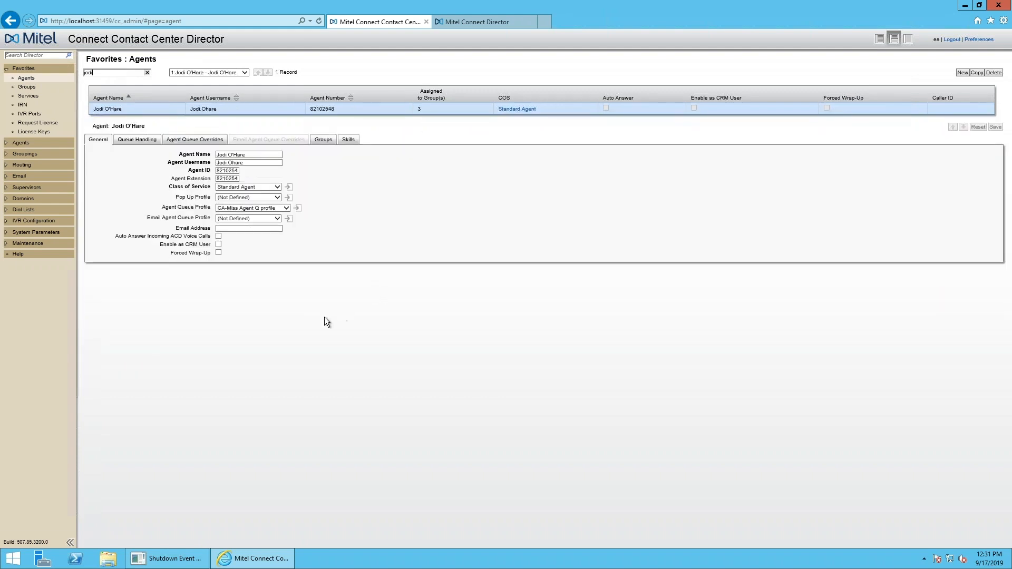
Step: Review the agent's username format, agent ID and extension in the general settings
click(230, 162)
key(BackSpace)
text(.)
double_click(250, 162)
click(220, 170)
click(224, 178)
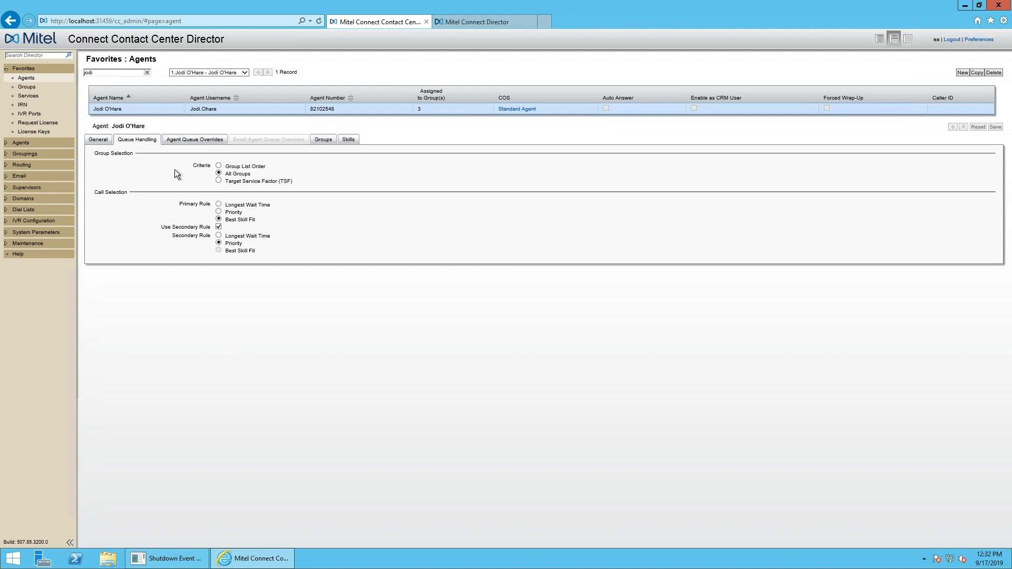
Step: Review the agent's queue handling rules and the order of the agent's assigned groups
click(219, 174)
click(219, 243)
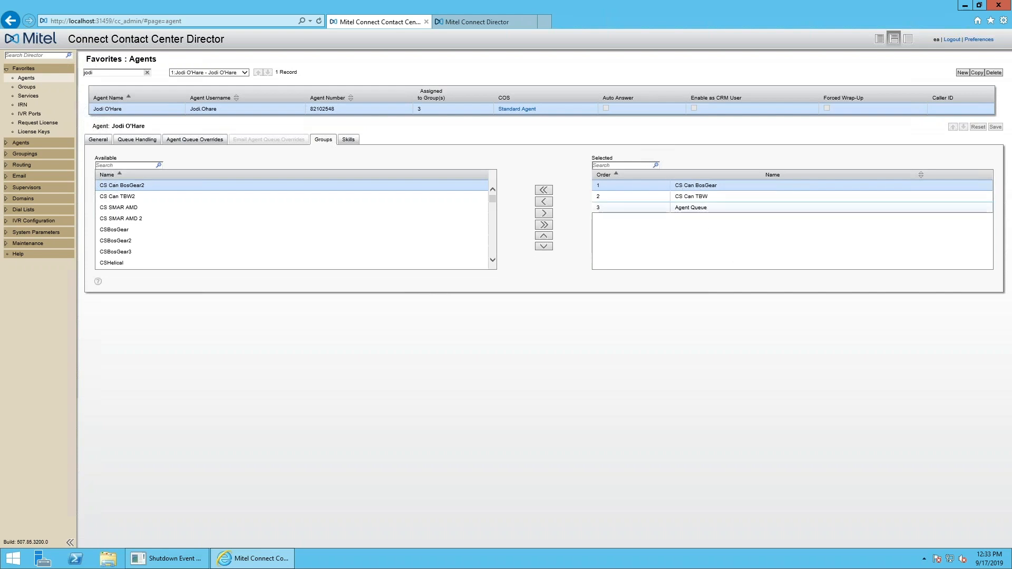
click(713, 198)
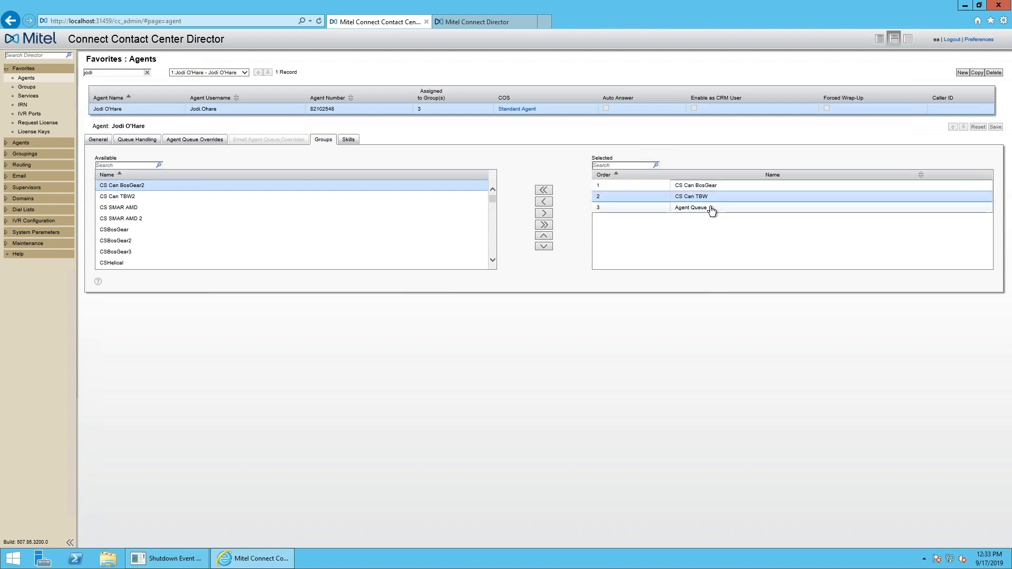
click(712, 208)
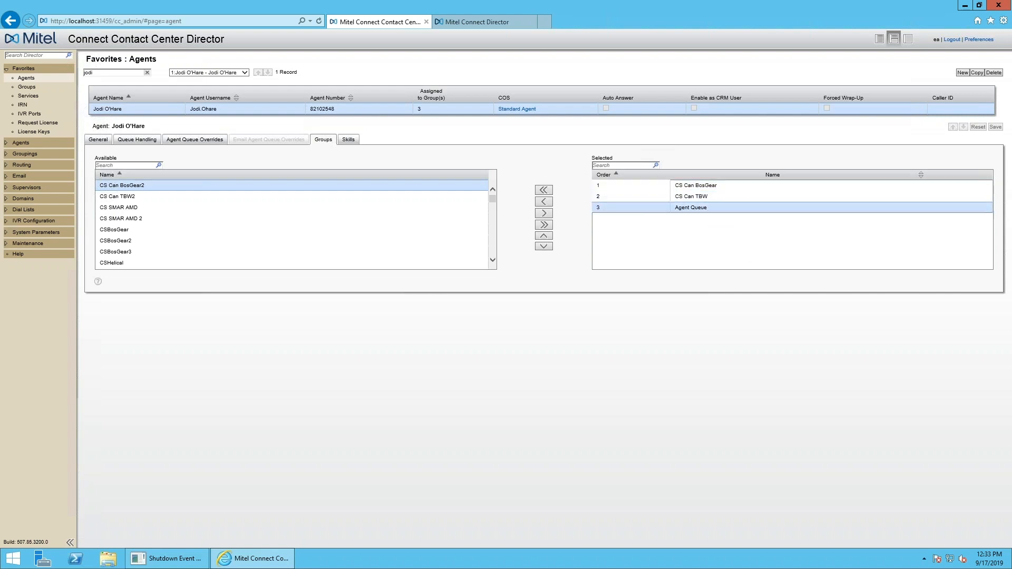
click(707, 197)
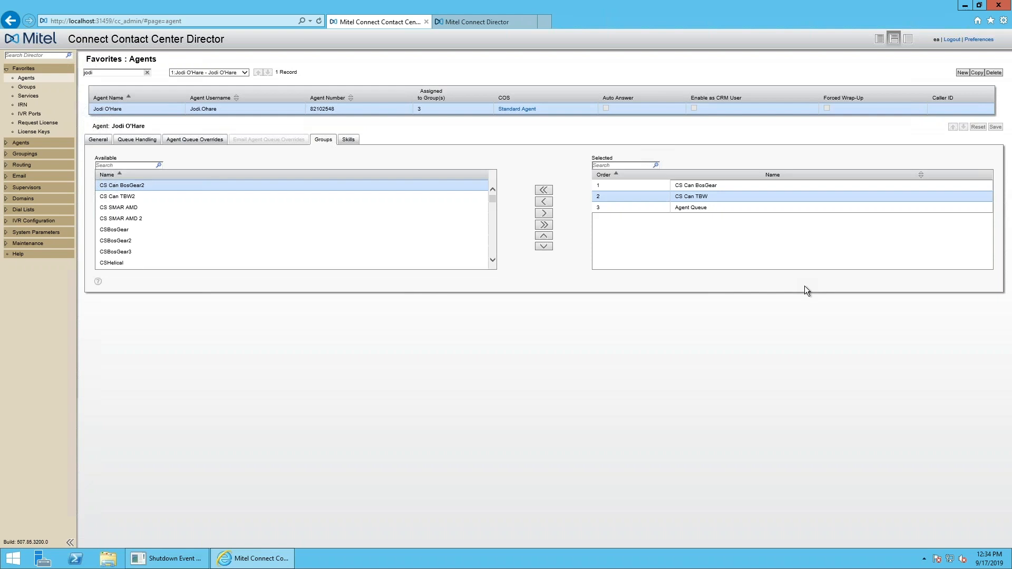
click(133, 139)
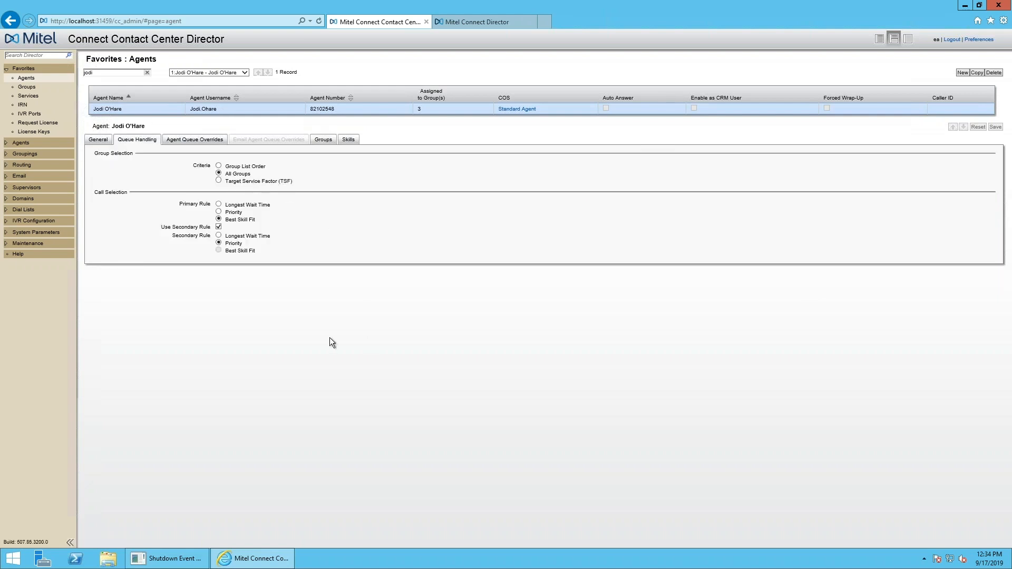